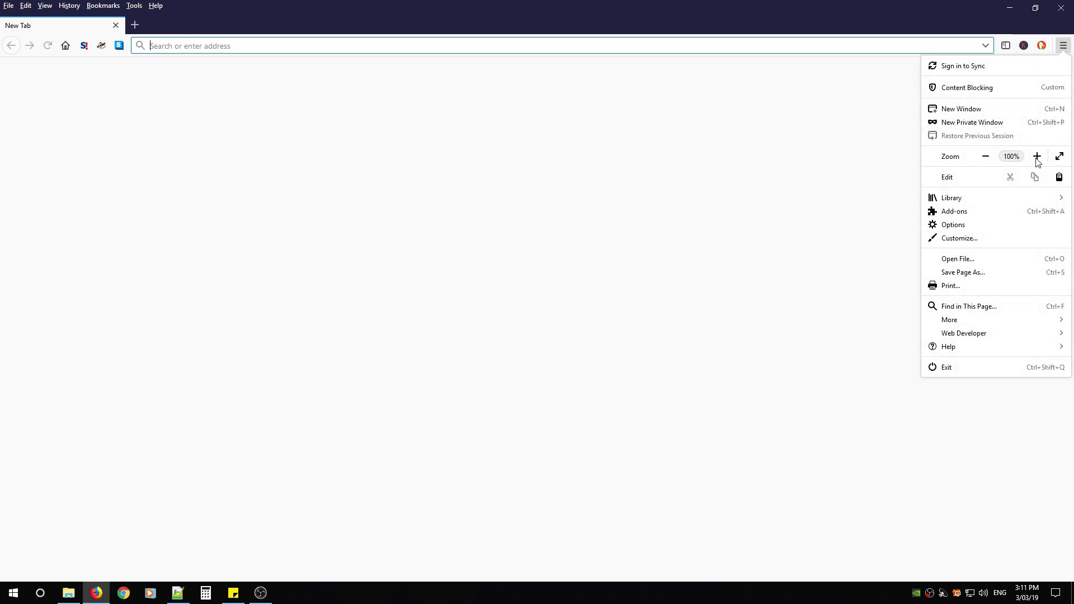
- Open Help > About Firefox to confirm version 65.0.2 (64-bit) is up to date
click(953, 348)
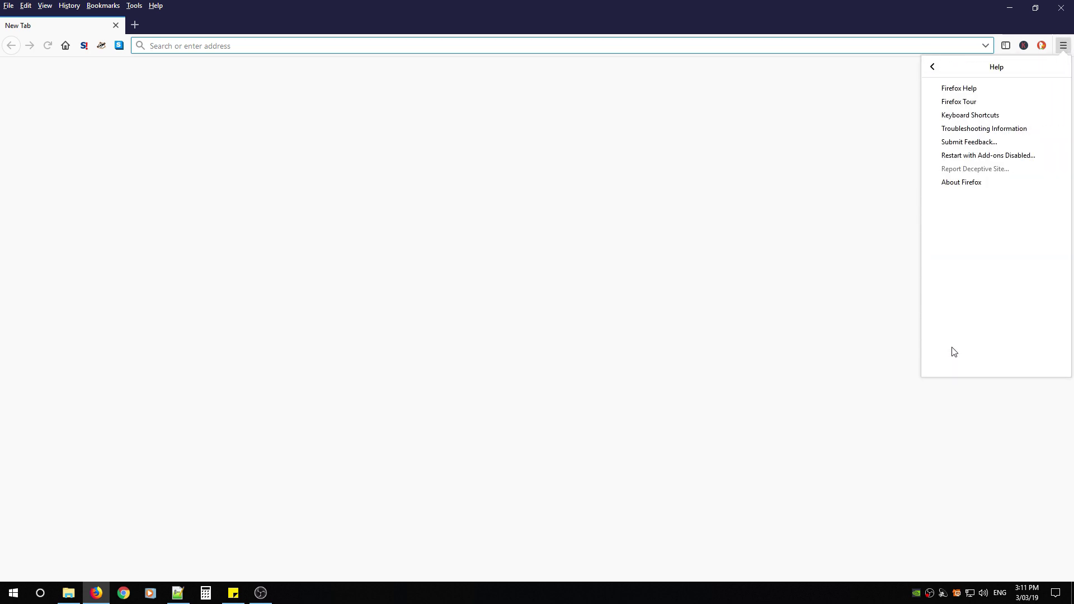
click(960, 183)
drag(518, 199, 478, 171)
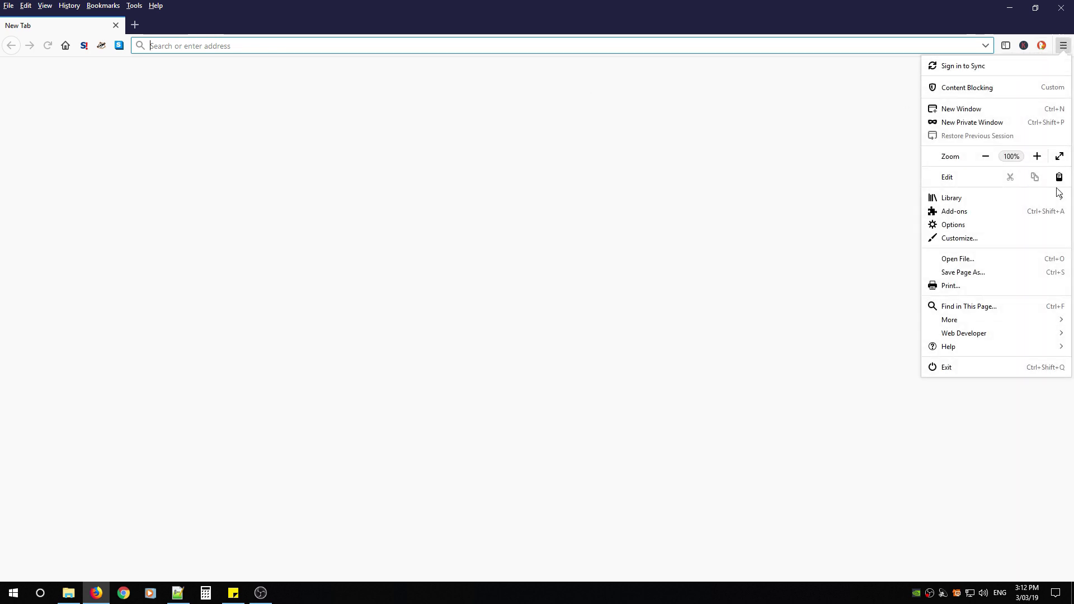
- Scroll the General options to Firefox Updates and highlight the 'Firefox is up to date' status for 65.0.2
click(953, 225)
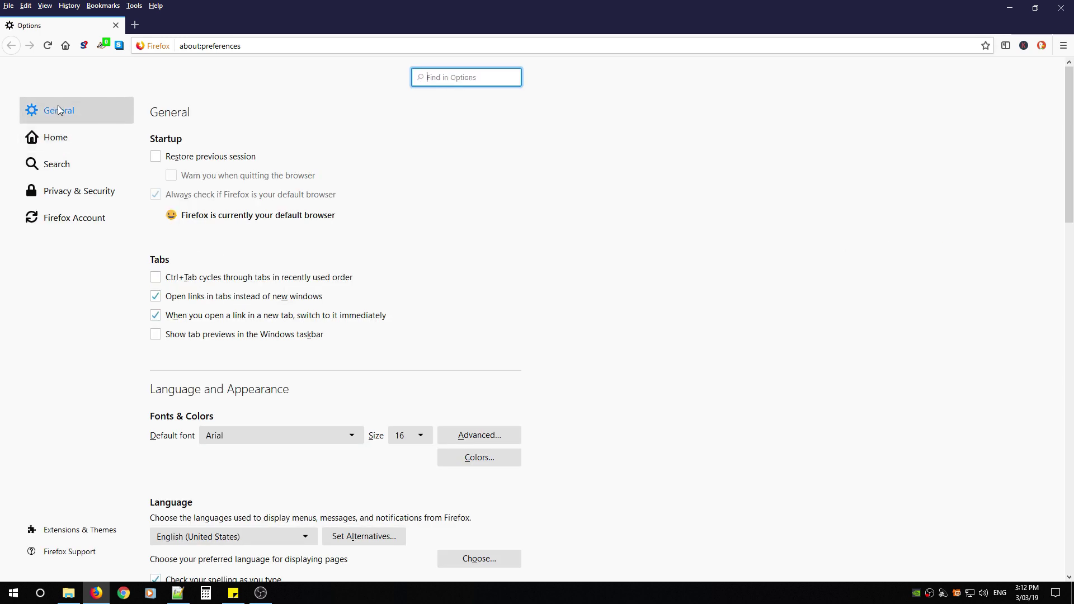
click(60, 109)
scroll(223, 344, down, 15)
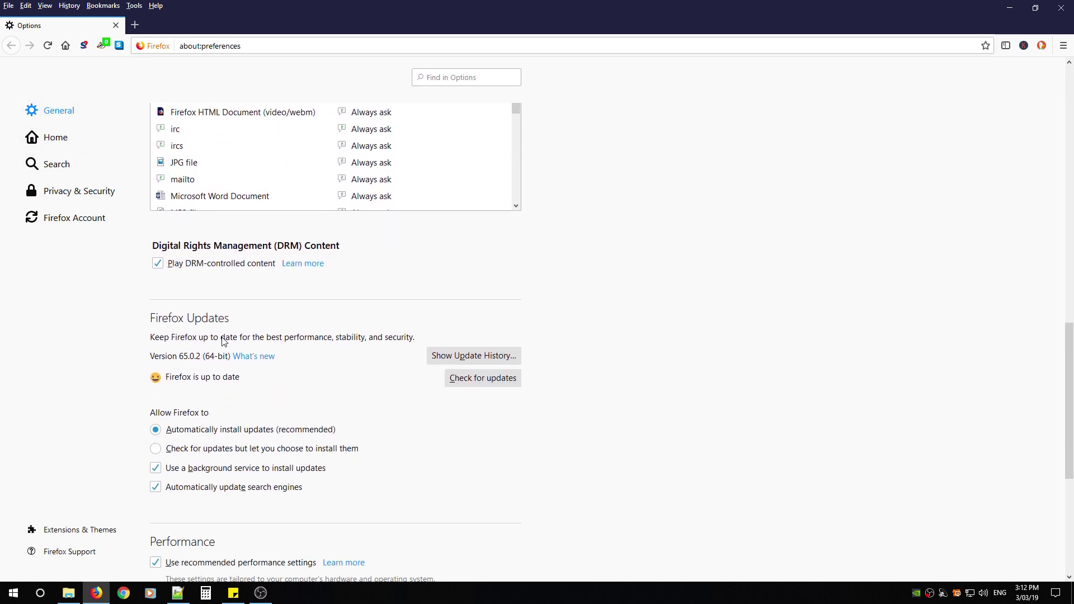
scroll(223, 341, down, 6)
drag(148, 116, 242, 128)
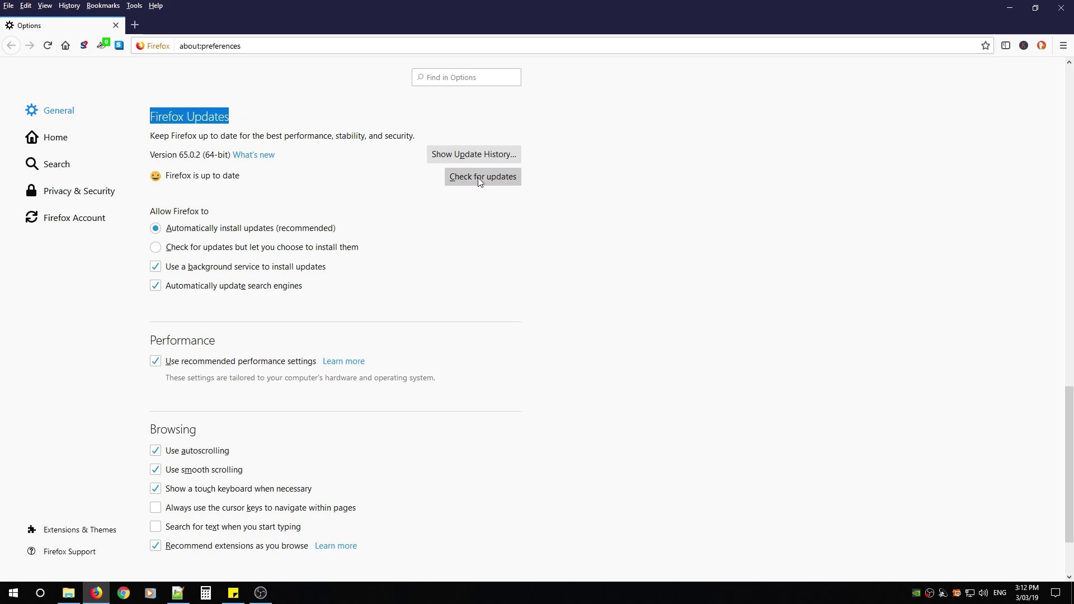
drag(249, 177, 157, 185)
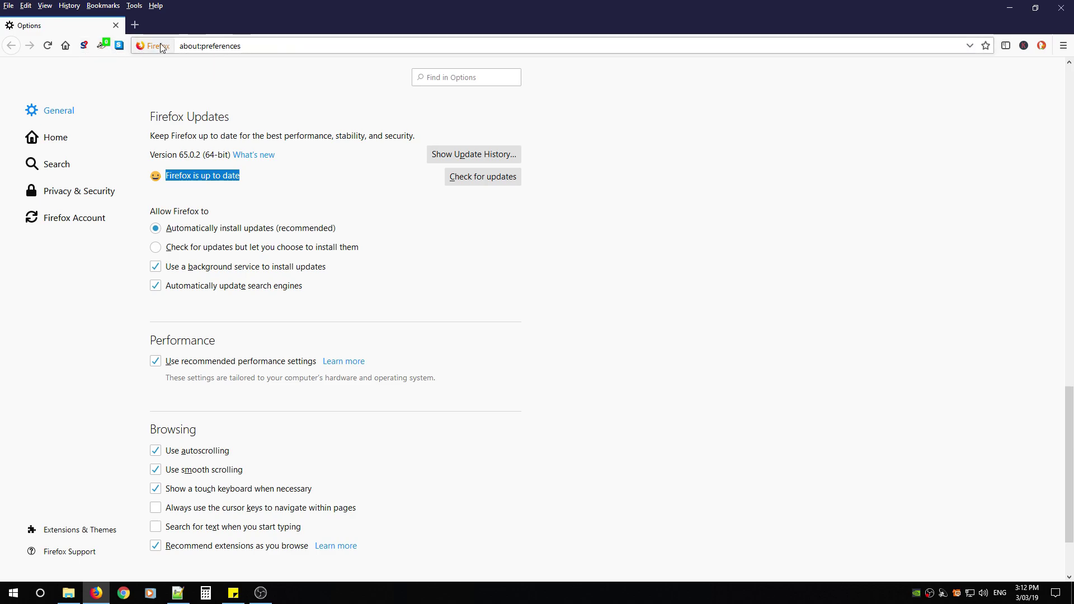
- Customize the toolbar to add an Options gear shortcut
right_click(96, 52)
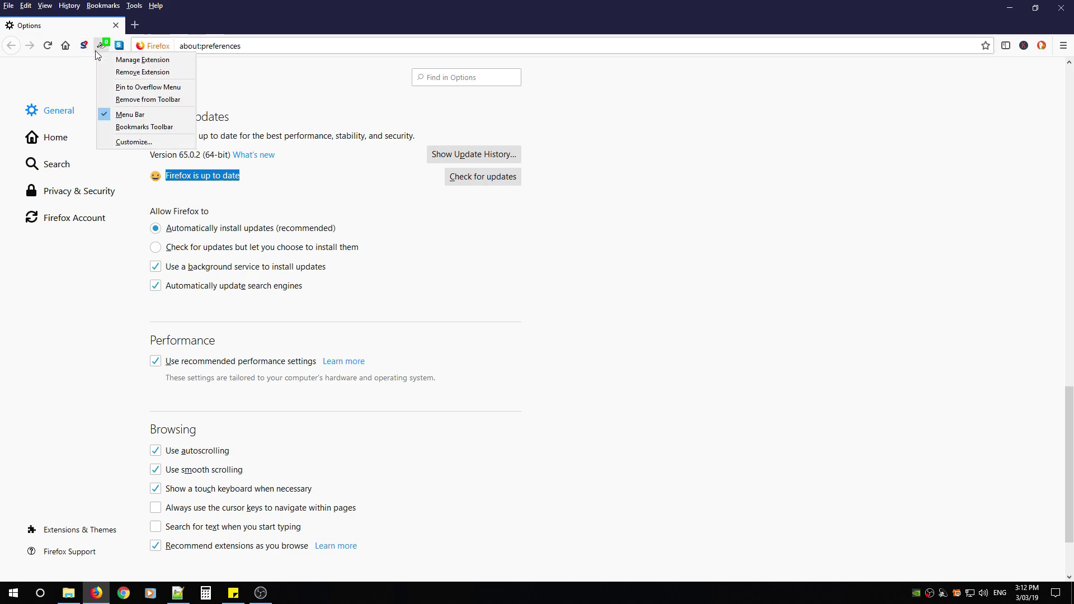
click(135, 143)
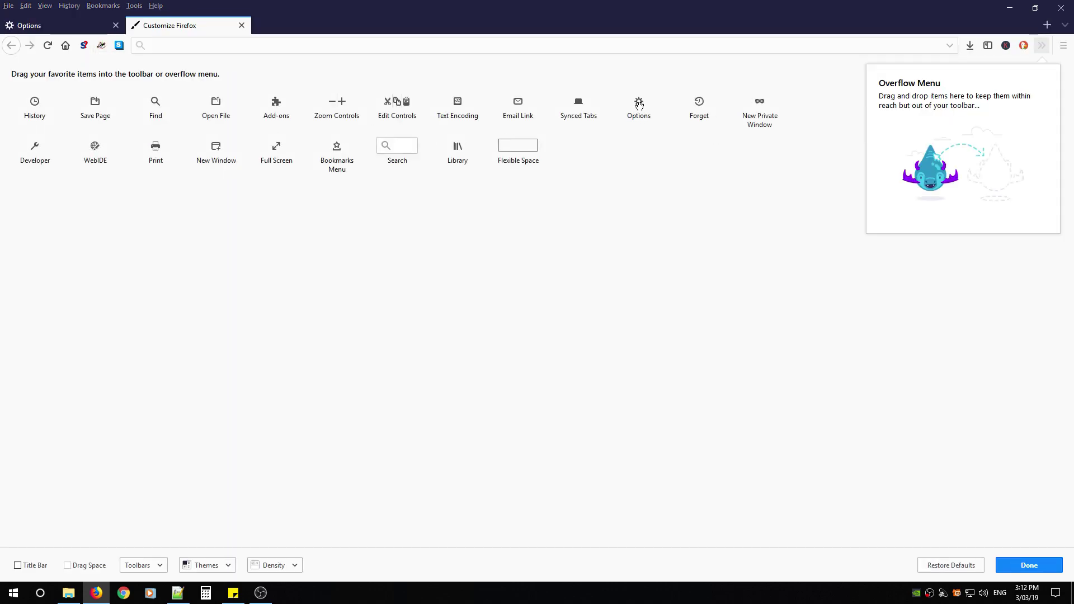
drag(639, 105, 139, 49)
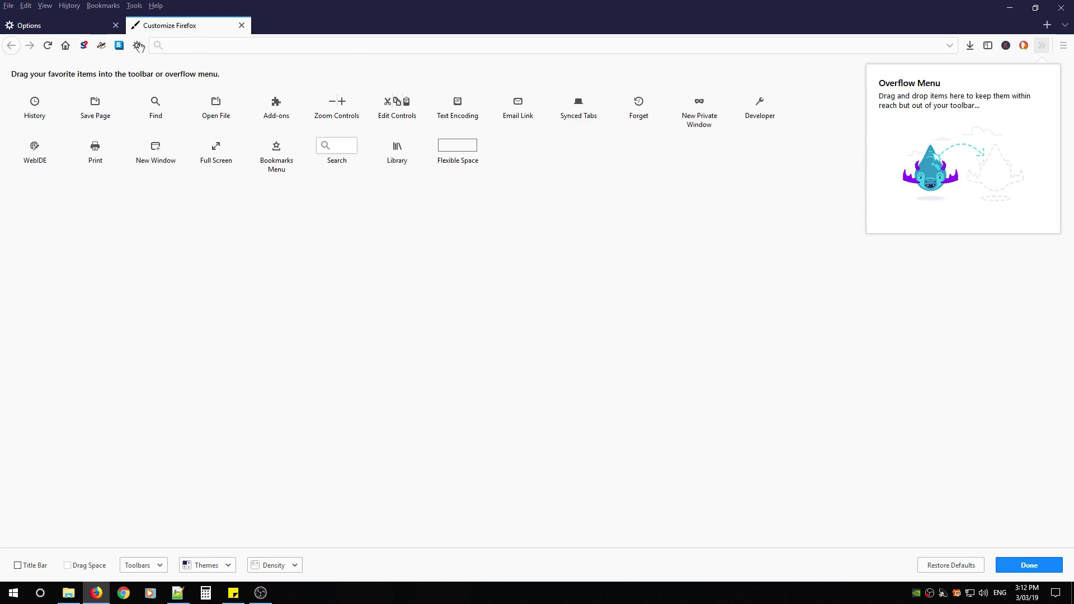
click(1029, 568)
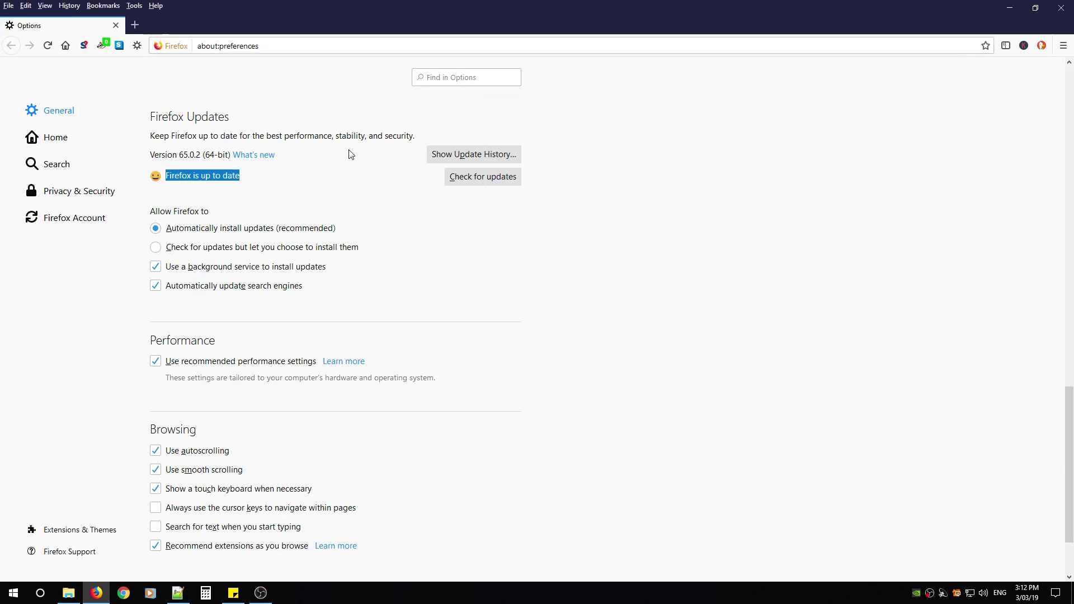
- Open Options from the new gear shortcut and highlight the Firefox Updates heading
click(137, 46)
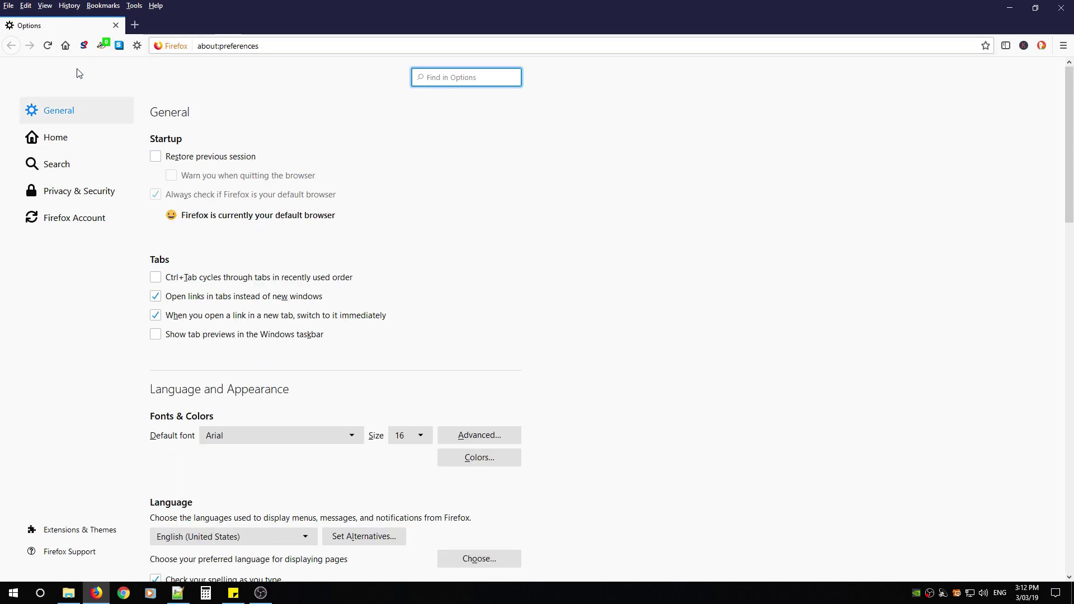
scroll(252, 237, down, 15)
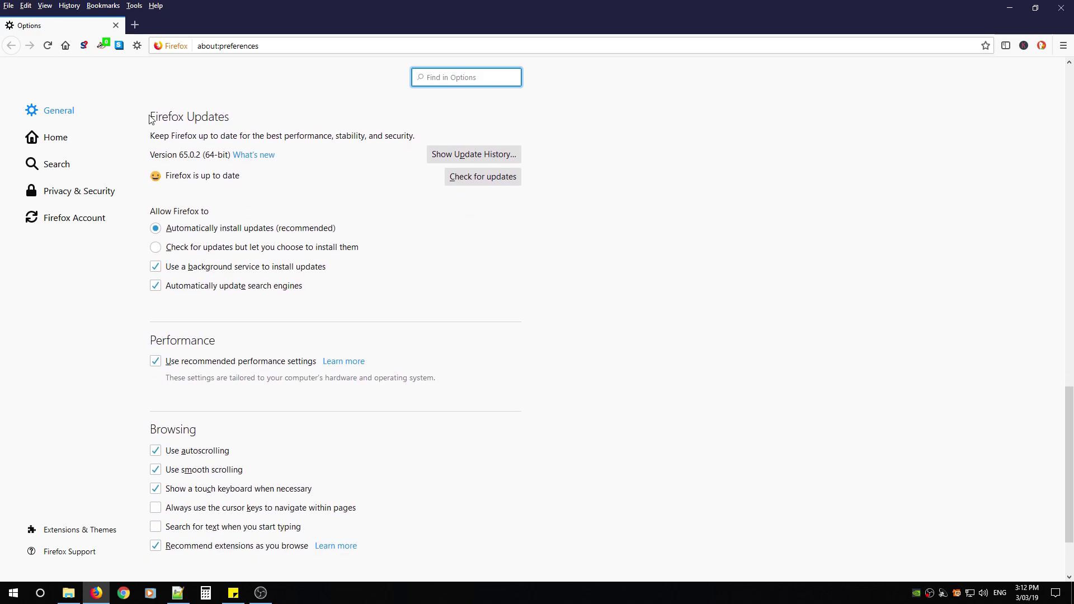
drag(150, 117, 232, 123)
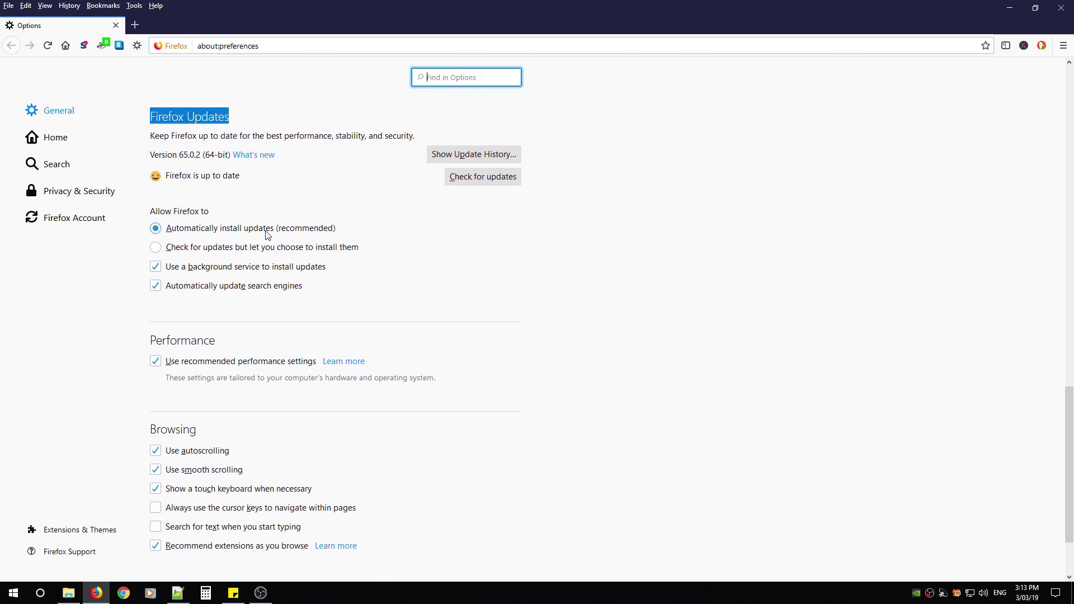
scroll(350, 242, up, 2)
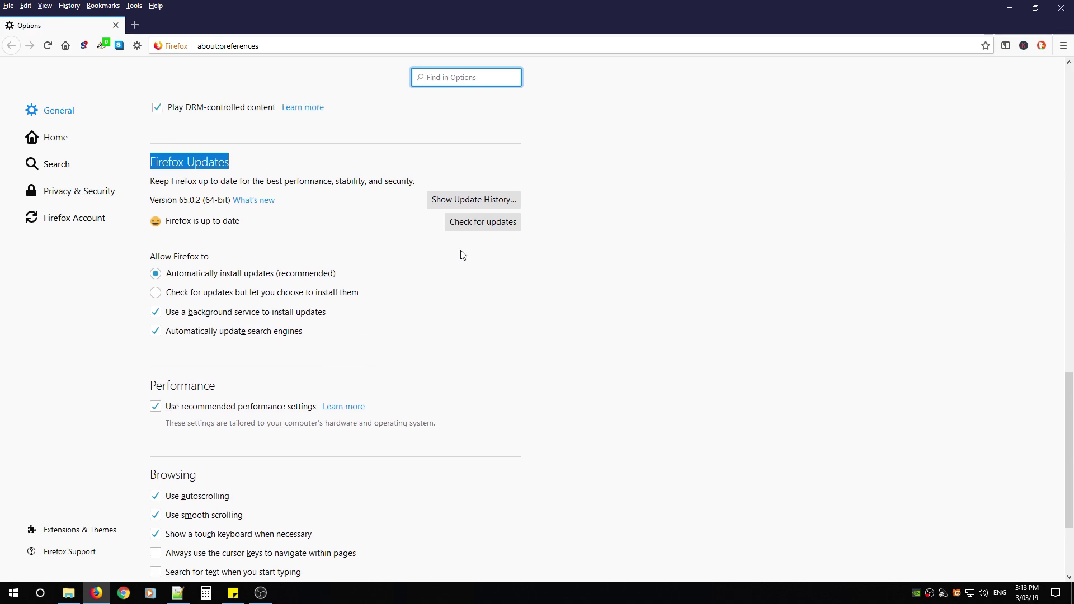
click(487, 244)
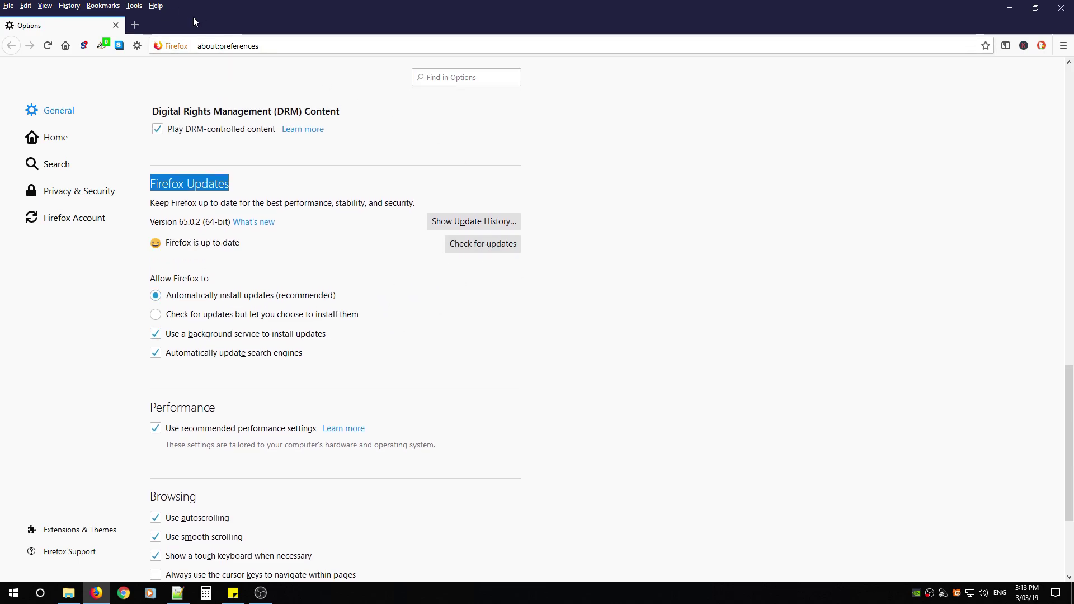
- Turn the Firefox menu bar off and back on from the tab strip's context menu
right_click(160, 22)
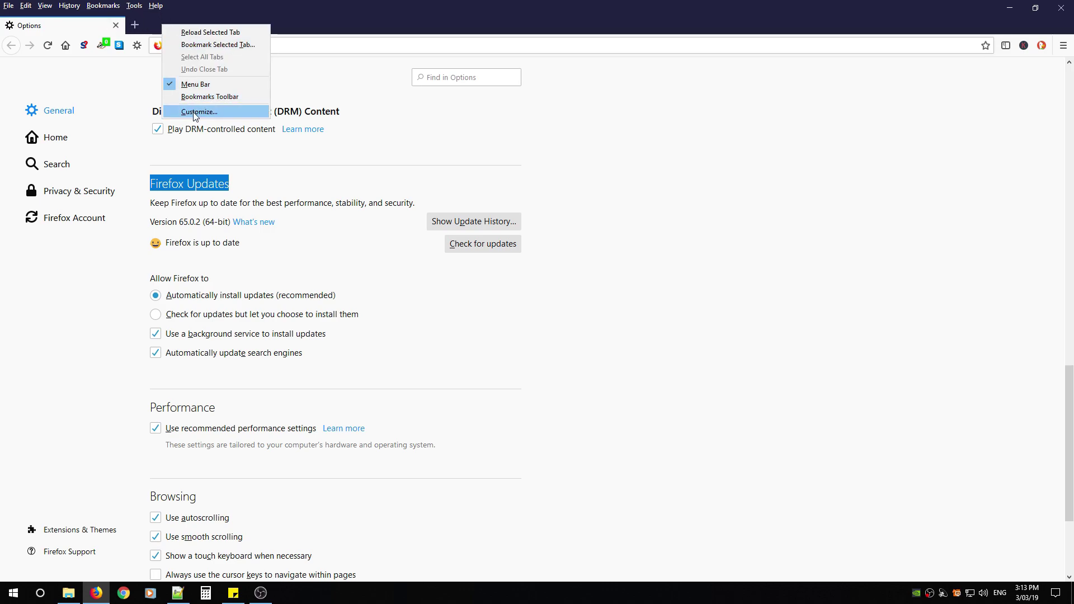
click(194, 84)
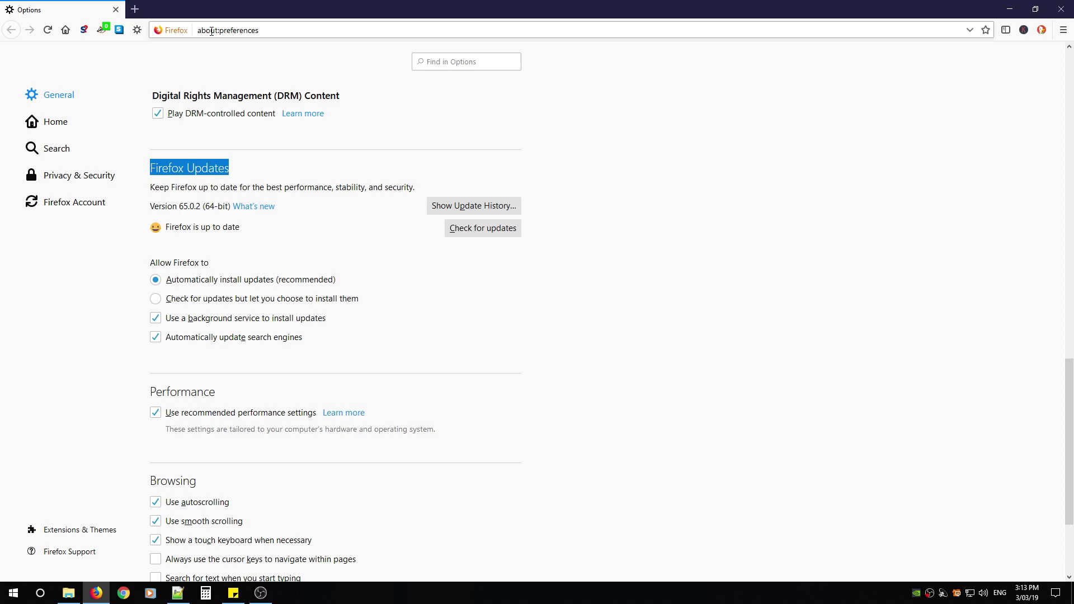
right_click(181, 7)
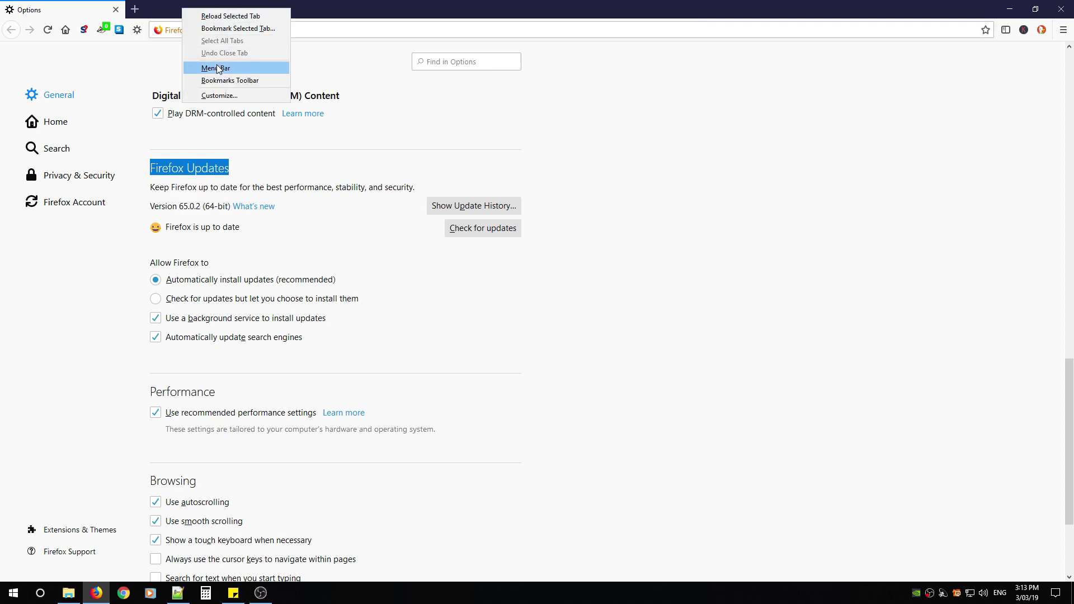
click(219, 69)
- Reconfirm version 65.0.2 is up to date in Help > About Firefox, then close it
click(158, 5)
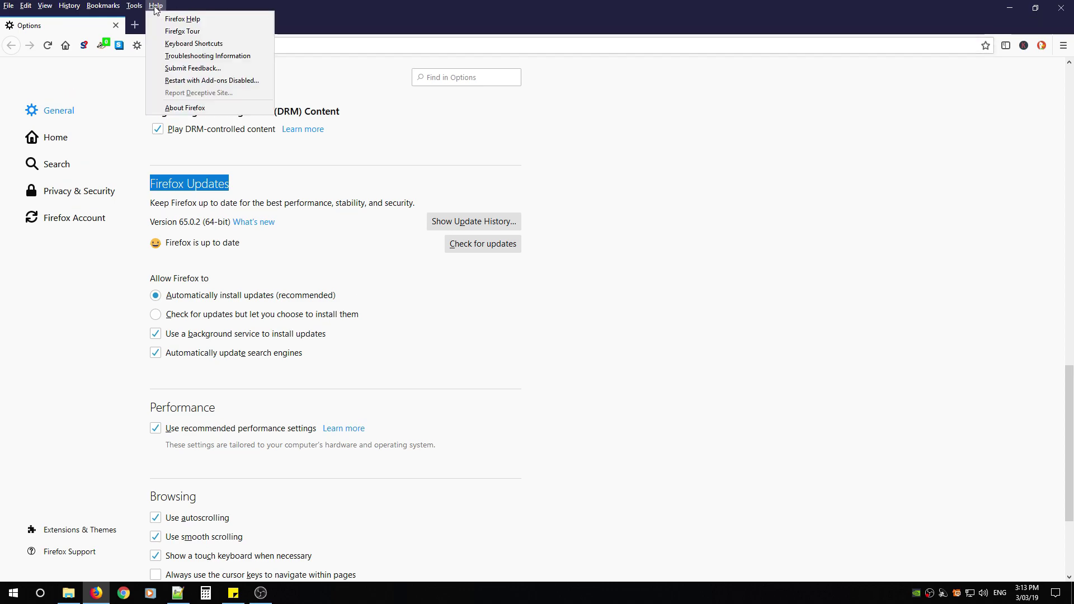
click(187, 108)
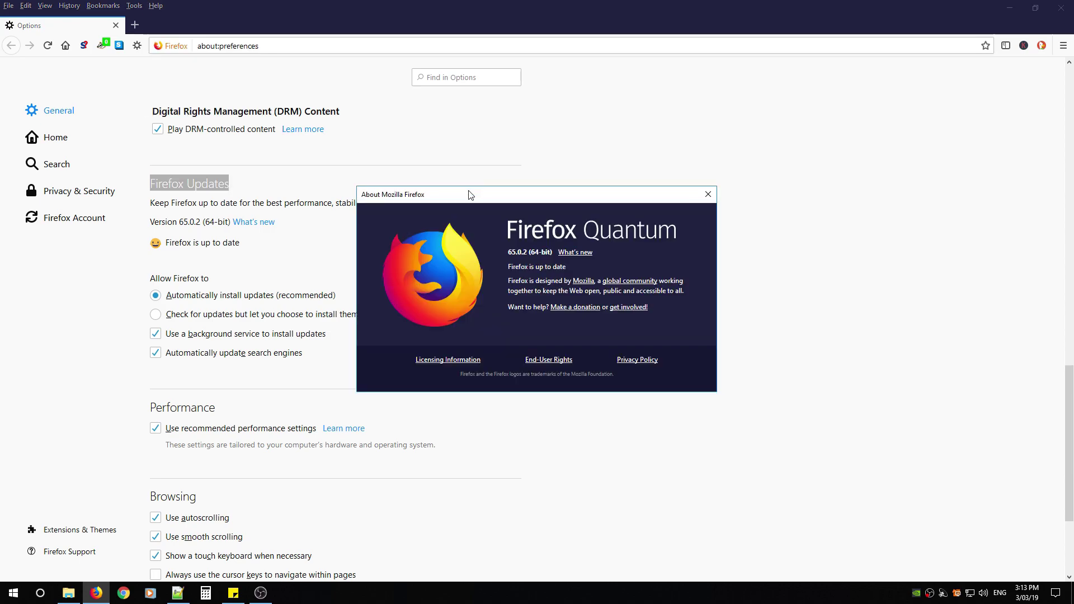
drag(470, 195, 364, 147)
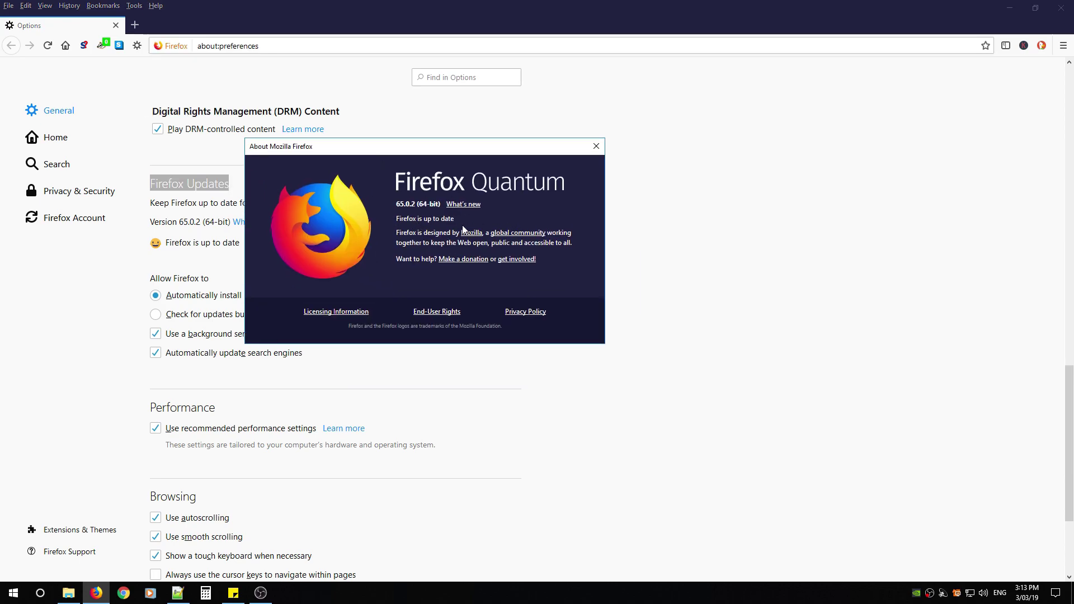
click(596, 146)
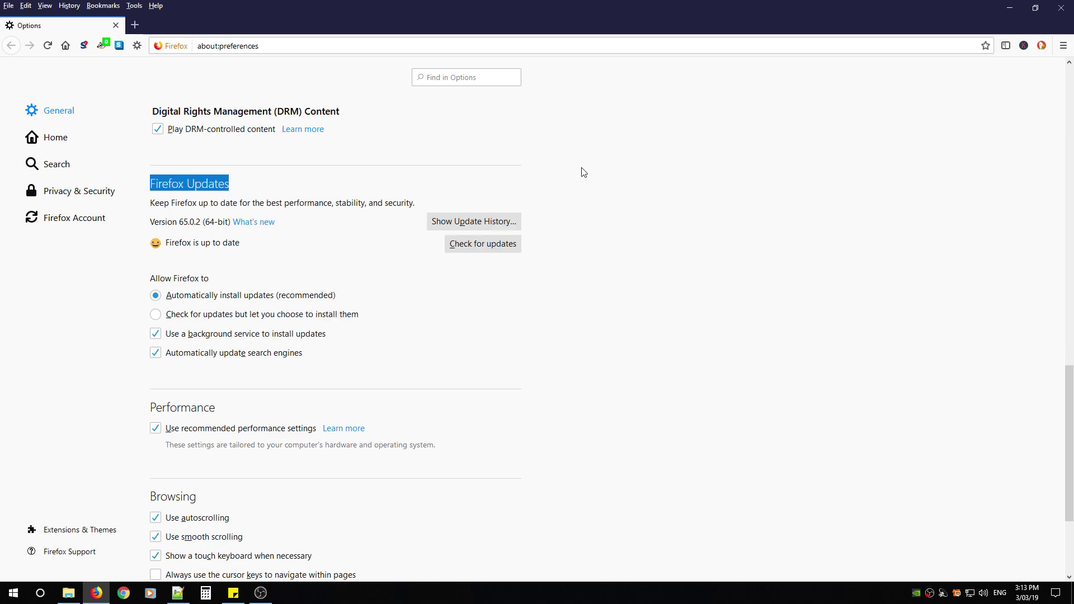
key(alt+Tab)
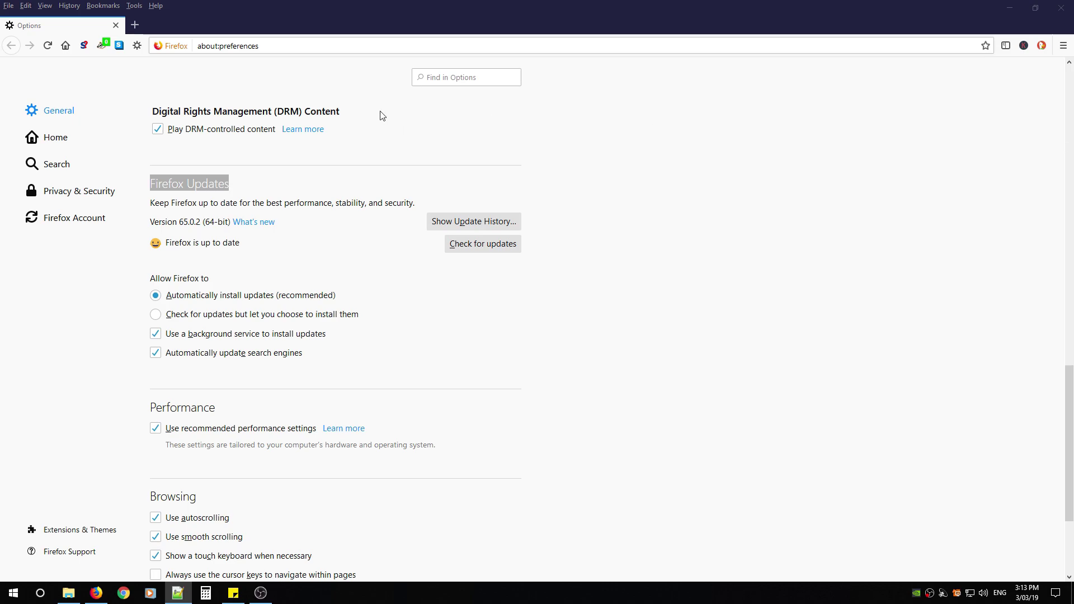
- Paste about:preferences#general into the address bar and view the Firefox Updates section
click(274, 45)
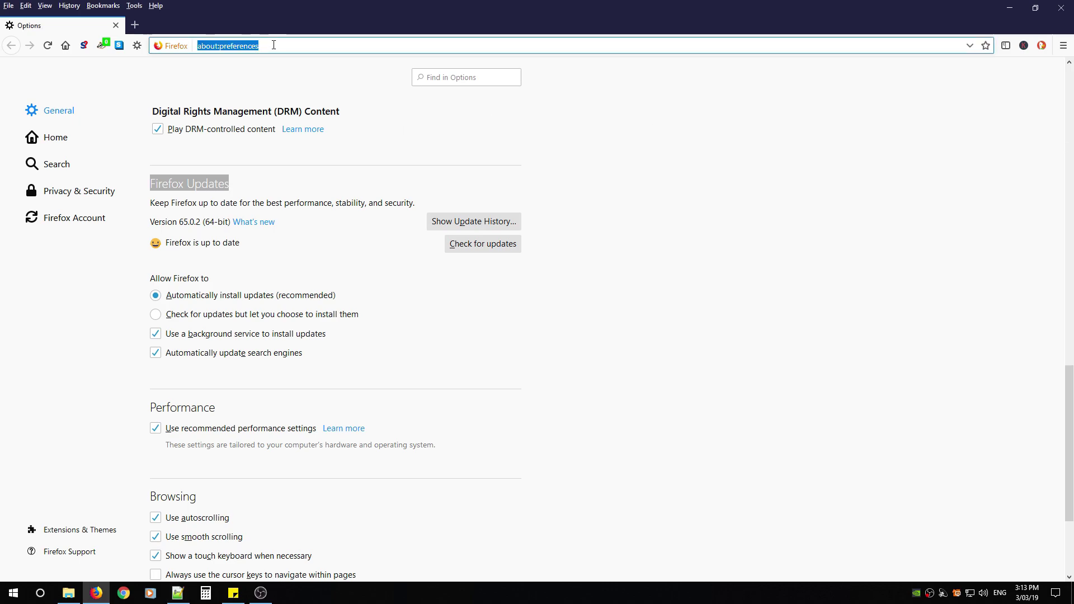
text(about:preferences#general)
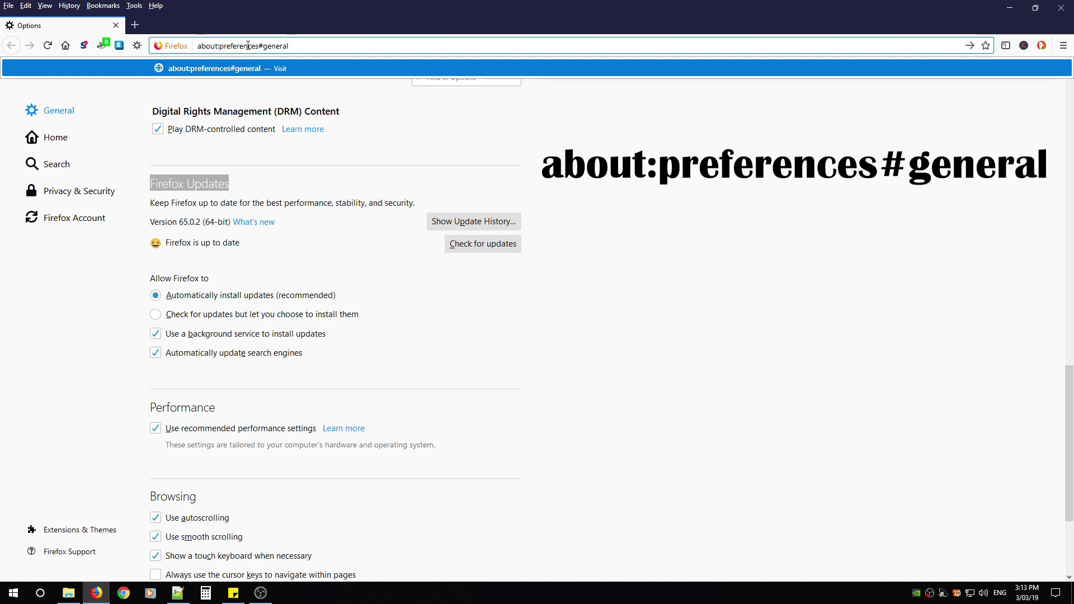
click(276, 187)
scroll(238, 187, up, 6)
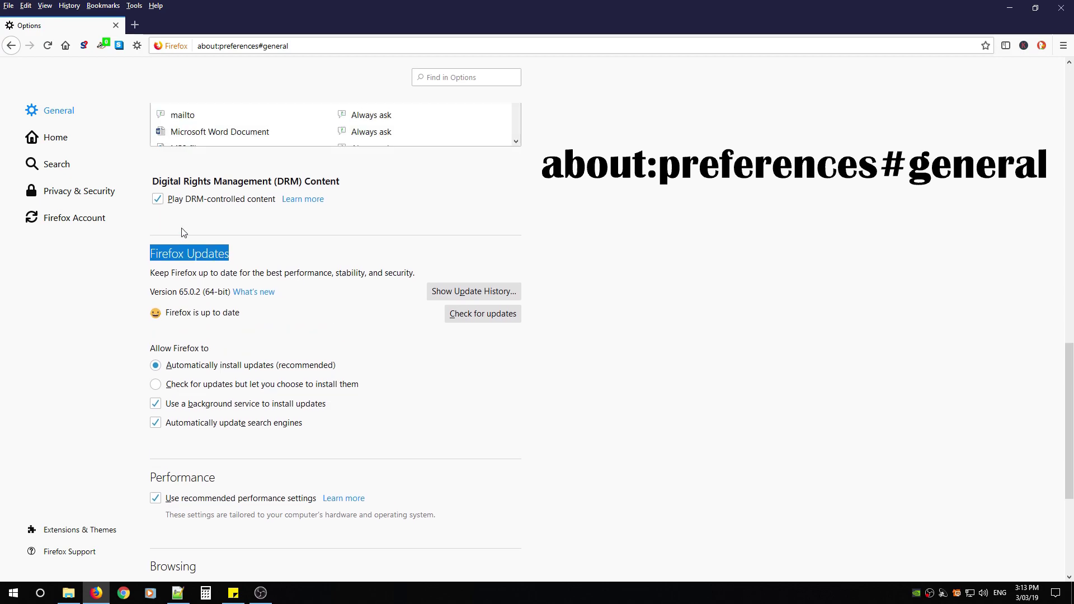
scroll(181, 297, down, 8)
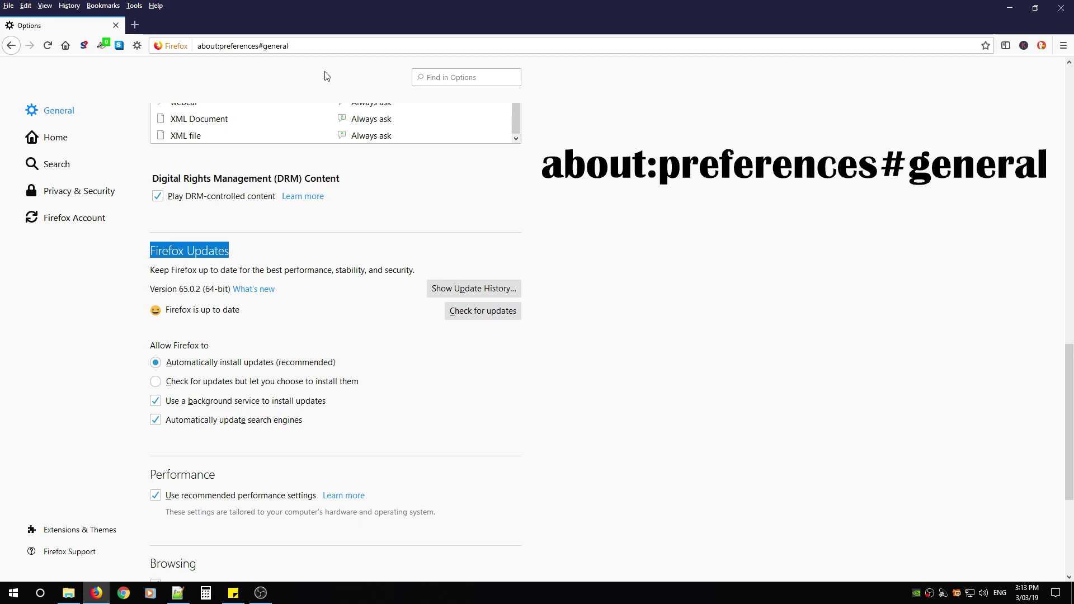
- Put the cursor at the end of the address, fetching the next URL from another application
click(300, 47)
click(268, 161)
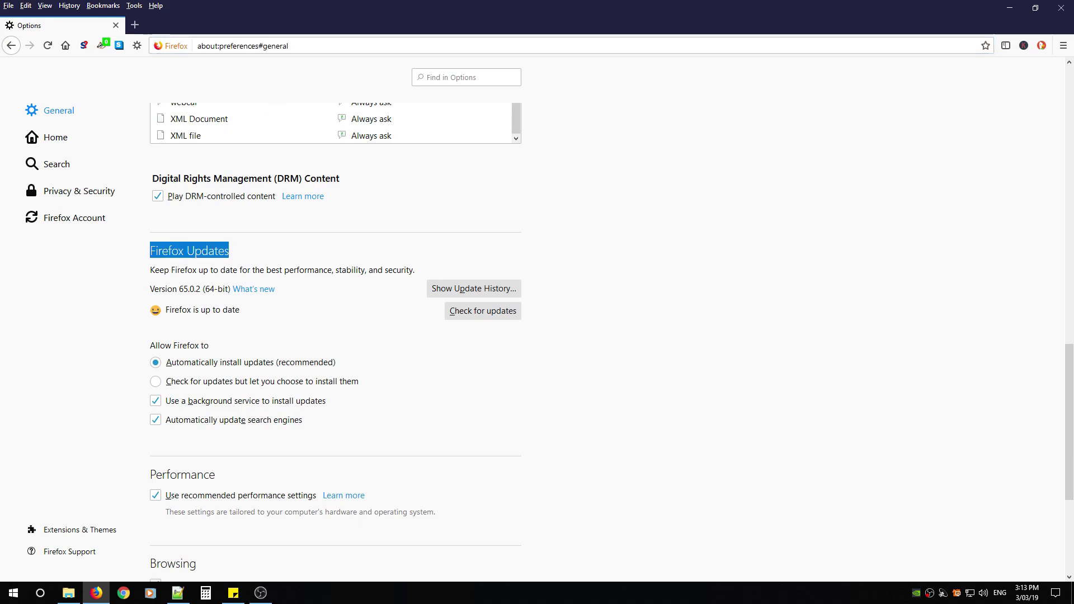
key(alt+Tab)
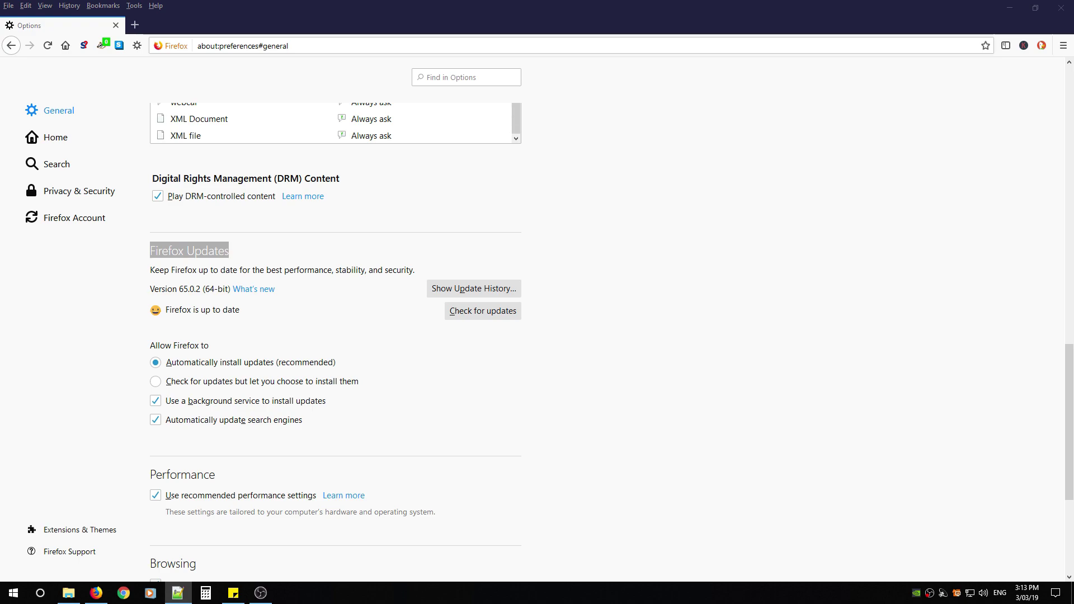
click(388, 45)
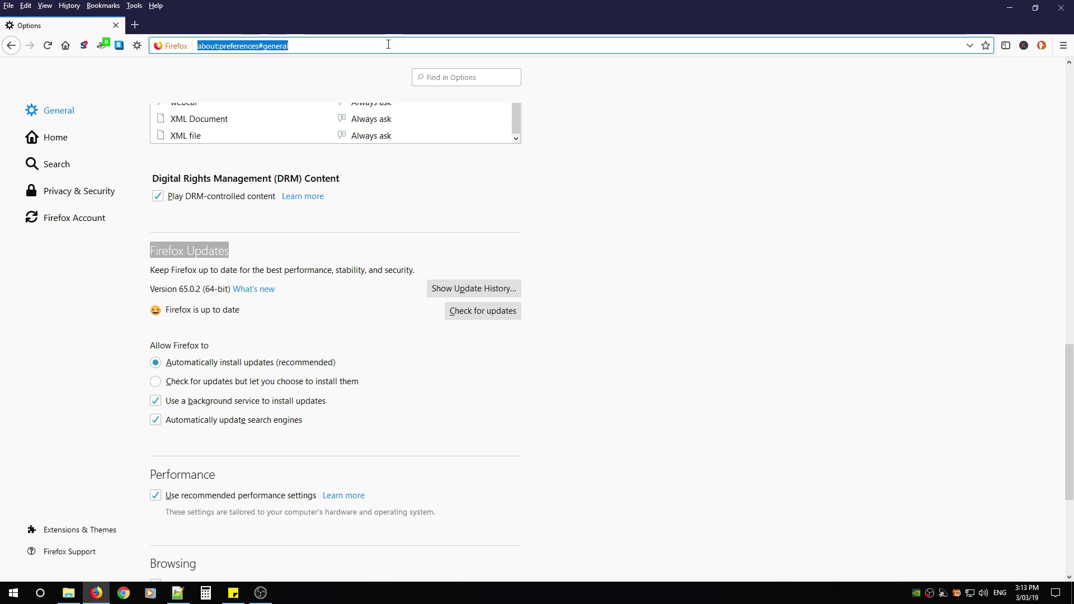
click(388, 44)
key(alt+Tab)
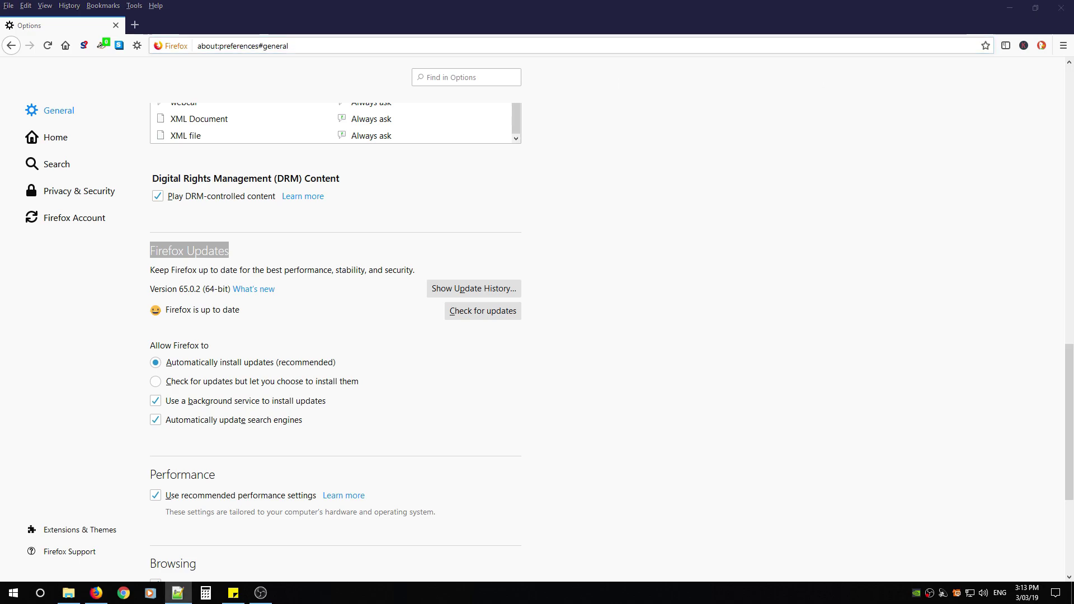
key(alt+Tab)
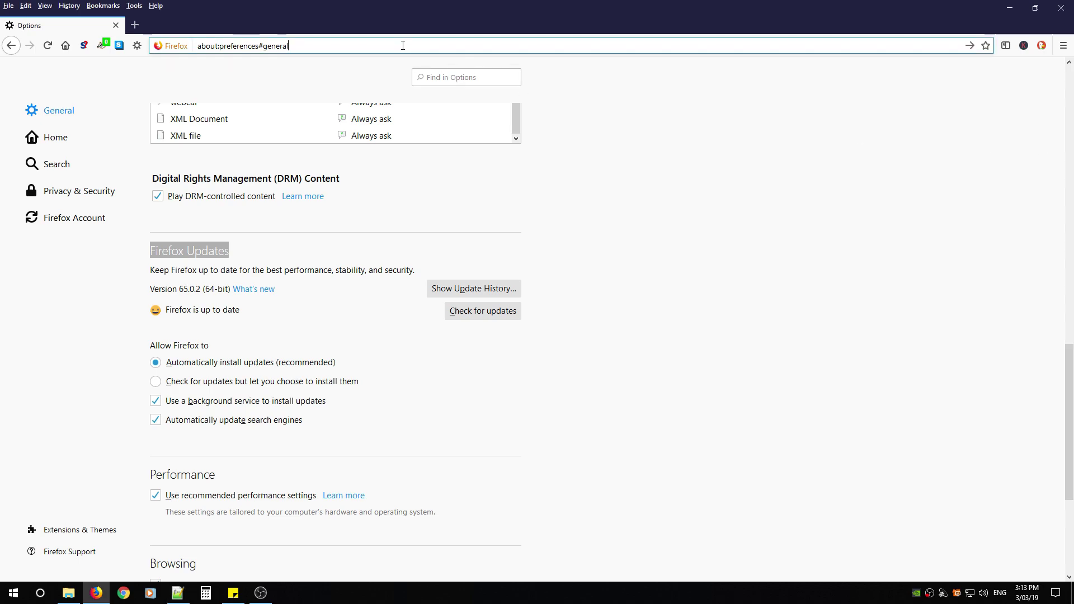
text(https://www.mozilla.org/en-US/firefox/all/)
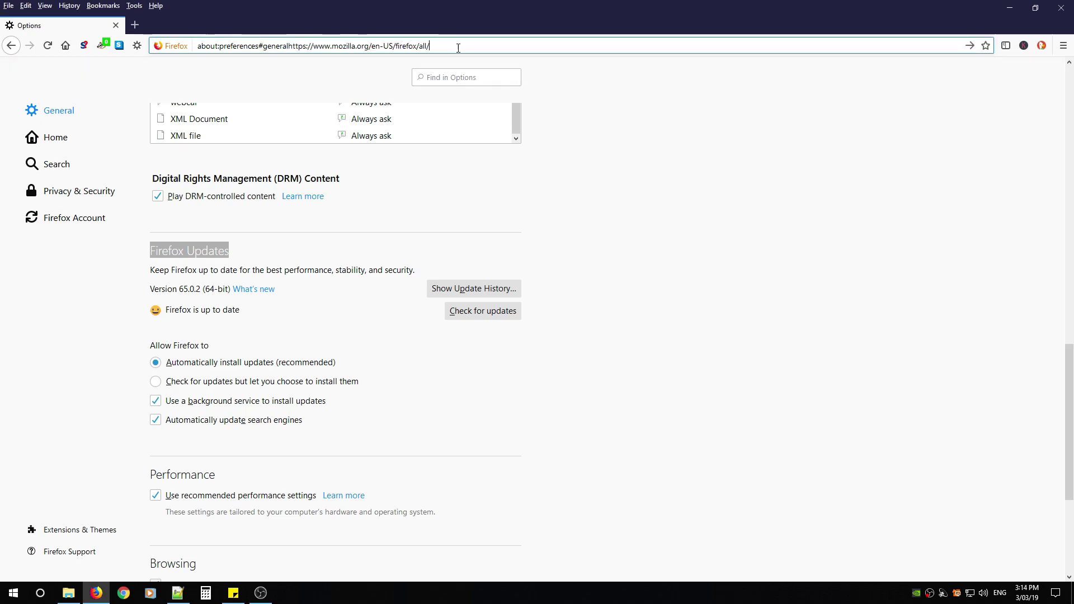
key(ctrl+a)
text(https://www.mozilla.org/en-US/firefox/all/)
key(Return)
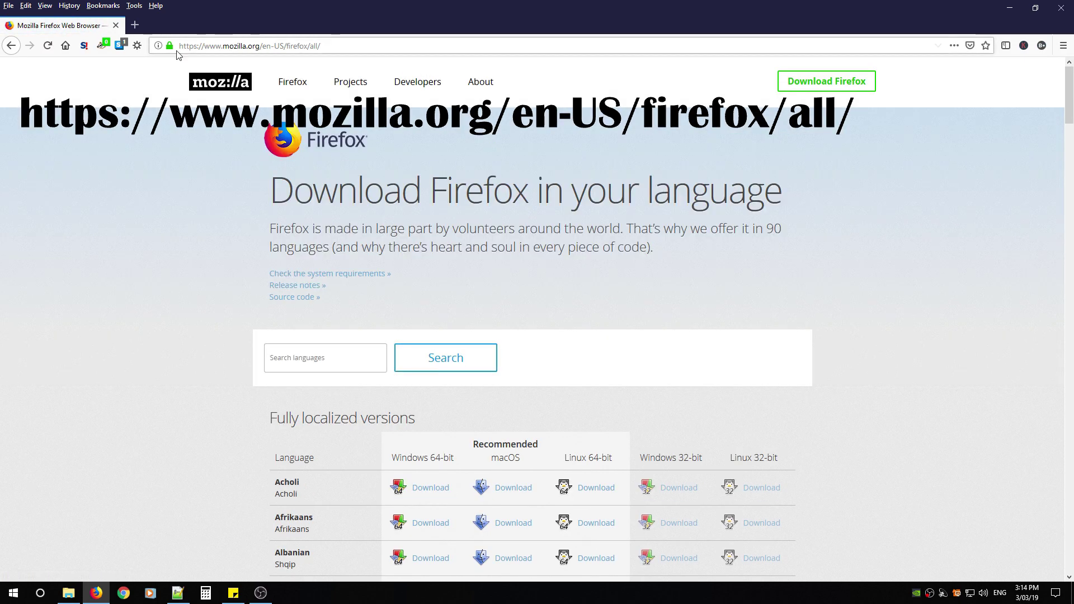
drag(179, 46, 331, 44)
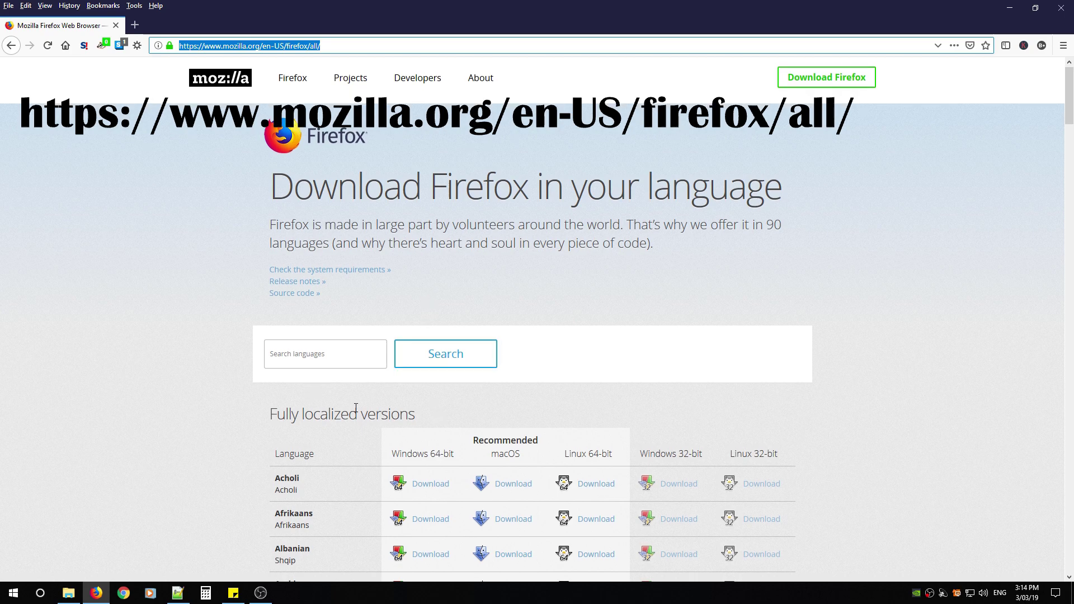
- Scroll through the per-language installer table for Windows, macOS and Linux
scroll(291, 364, down, 2)
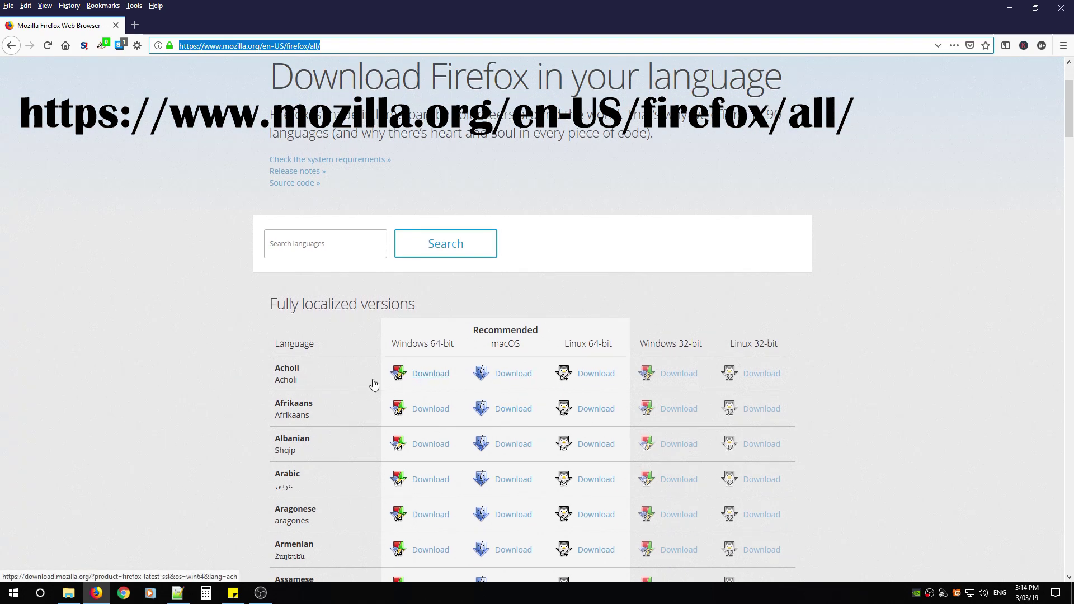
scroll(307, 354, down, 5)
scroll(307, 355, down, 20)
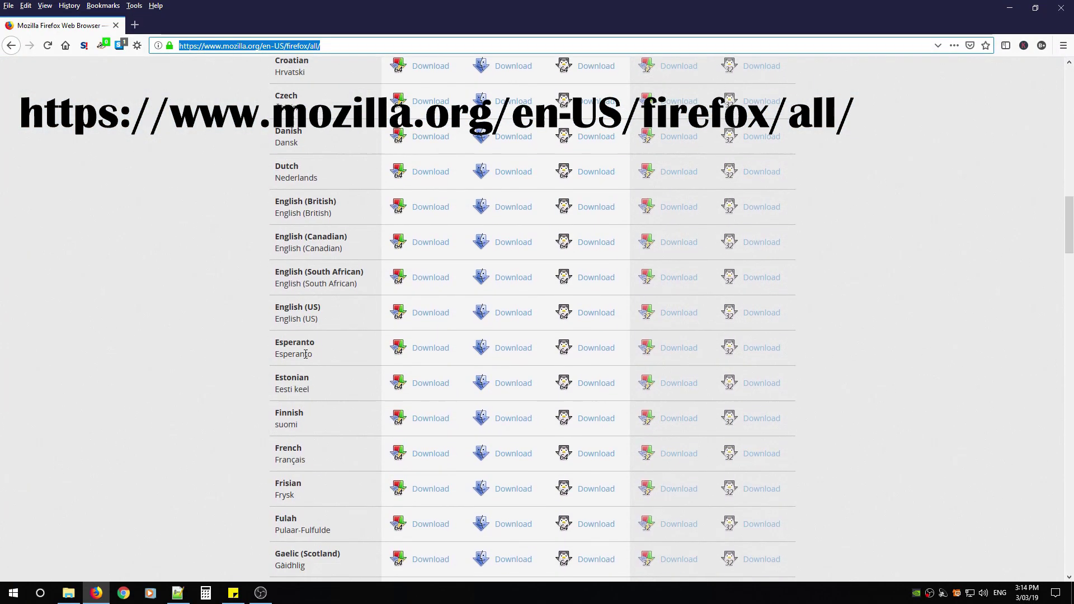
scroll(305, 353, up, 20)
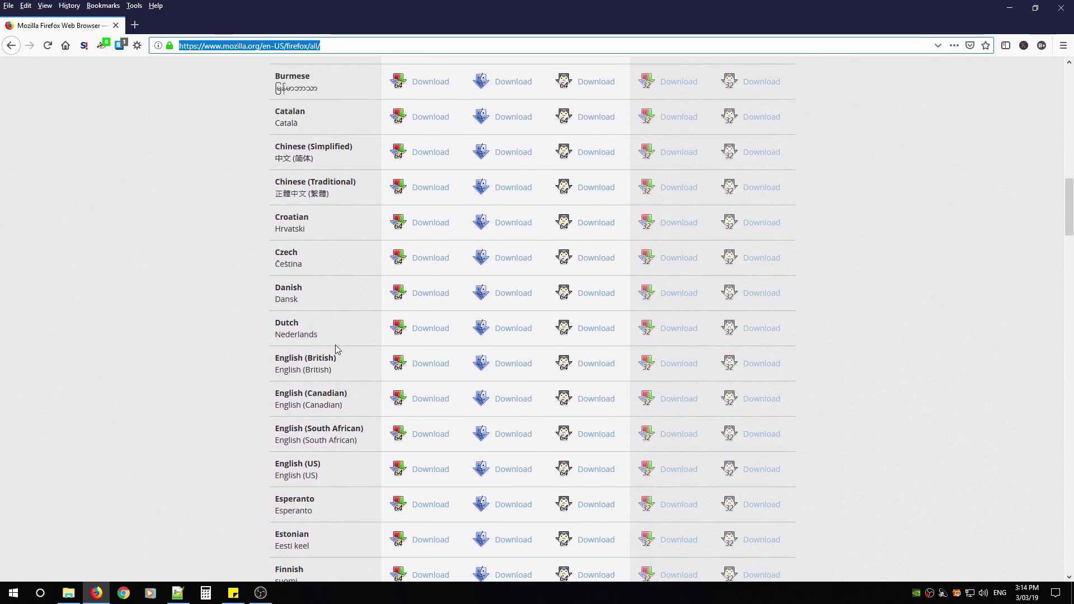
scroll(336, 347, up, 4)
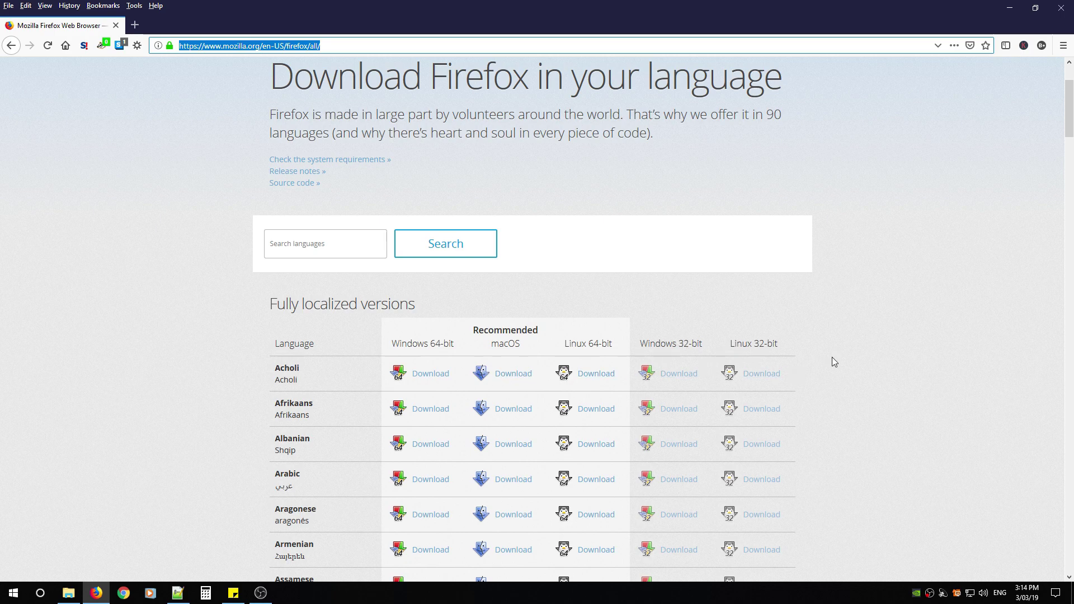
key(alt+Tab)
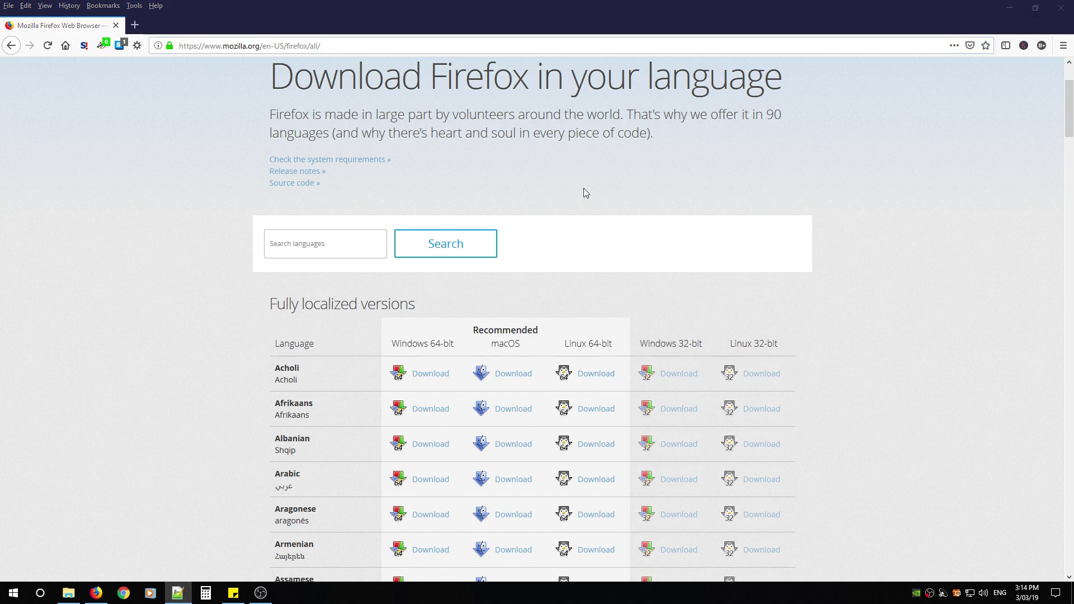
- Open Tools > Add-ons and show the installed extensions list
click(136, 10)
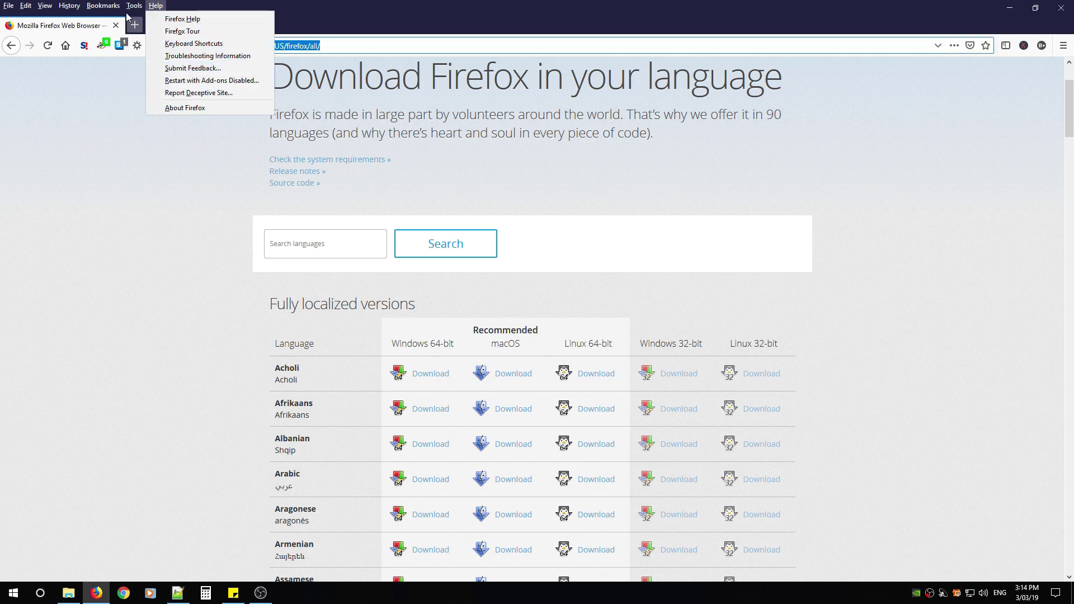
click(155, 32)
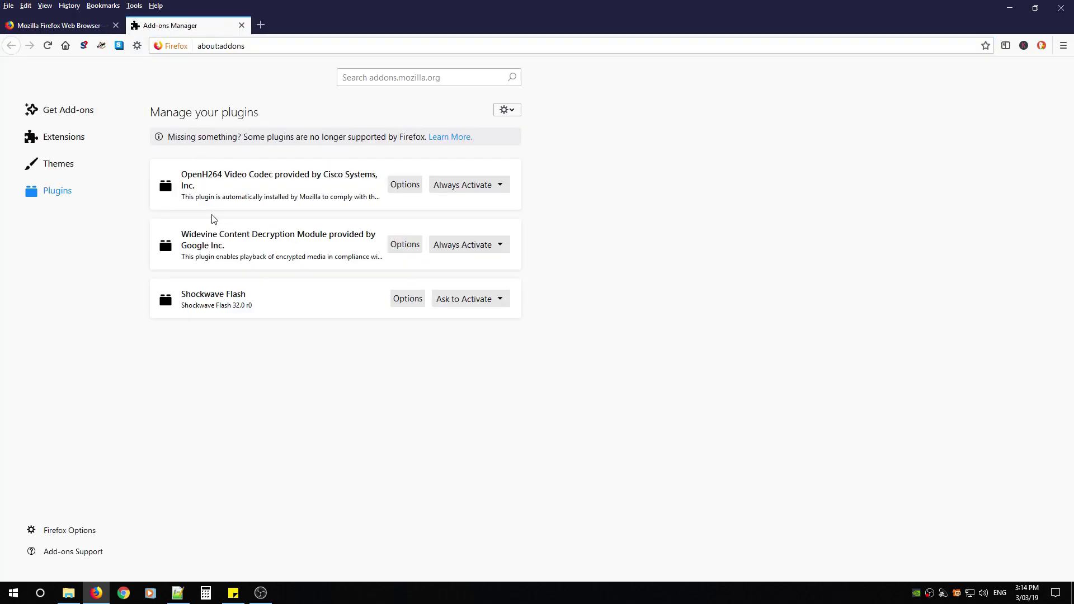
click(55, 140)
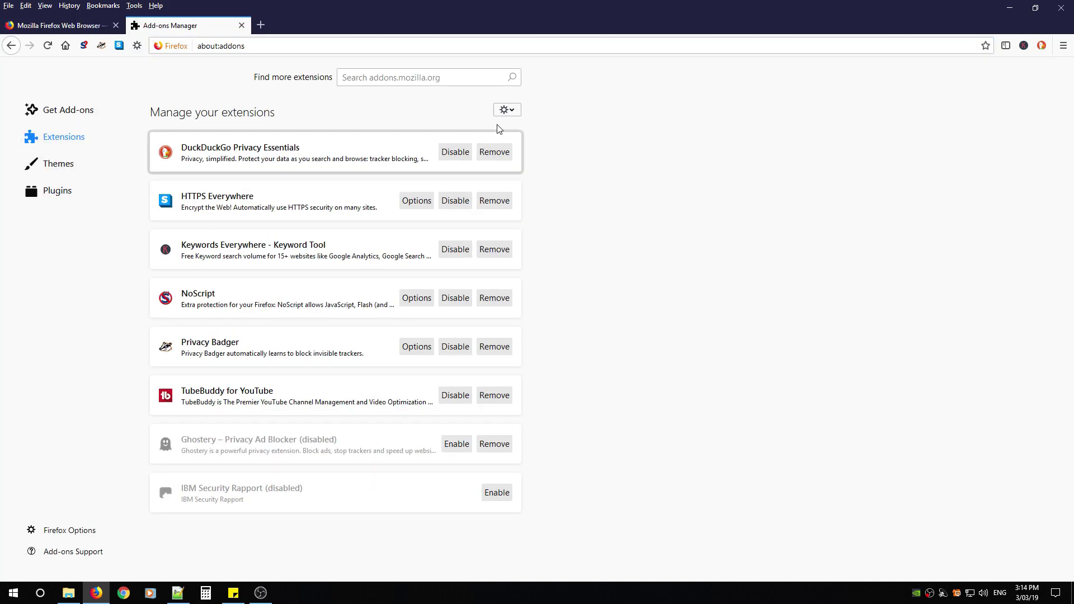
- Make sure Update Add-ons Automatically is ticked in the gear menu
click(511, 113)
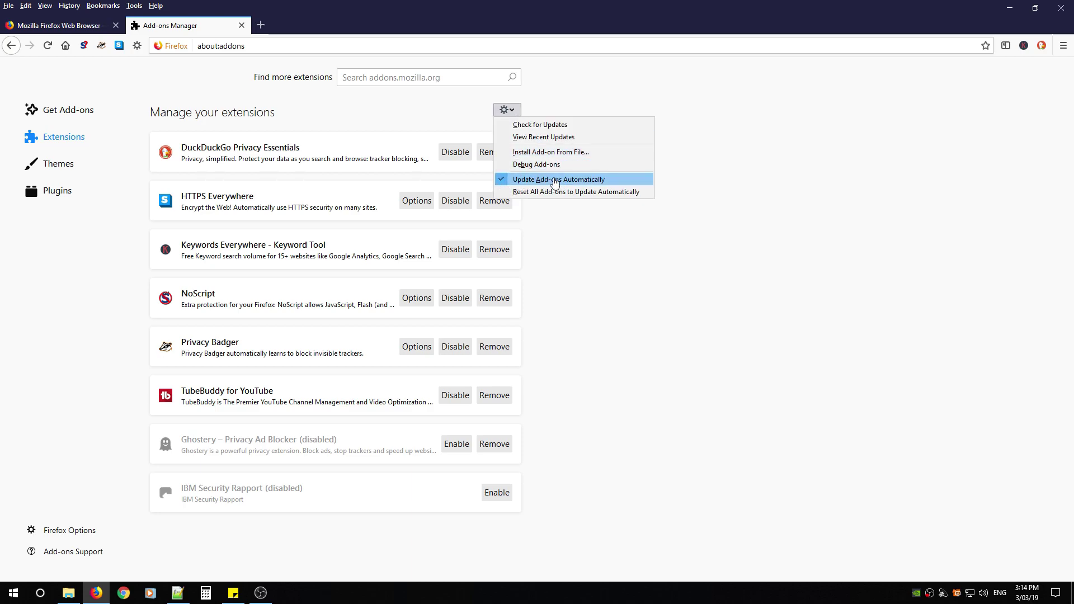
click(555, 181)
click(507, 110)
click(526, 182)
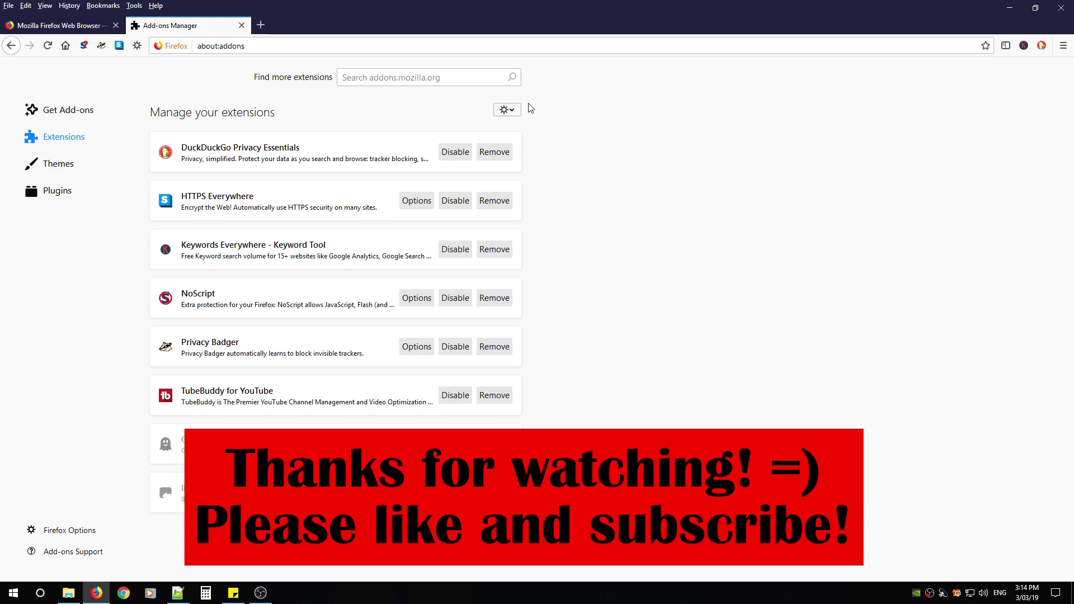
- Close Firefox and confirm closing both open tabs
click(1062, 8)
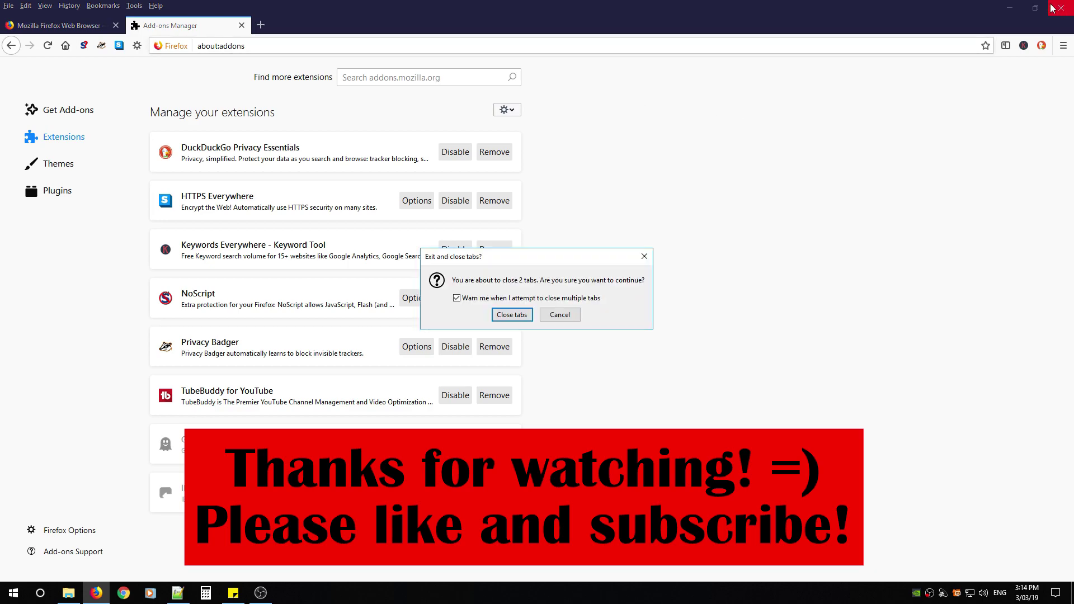
key(Return)
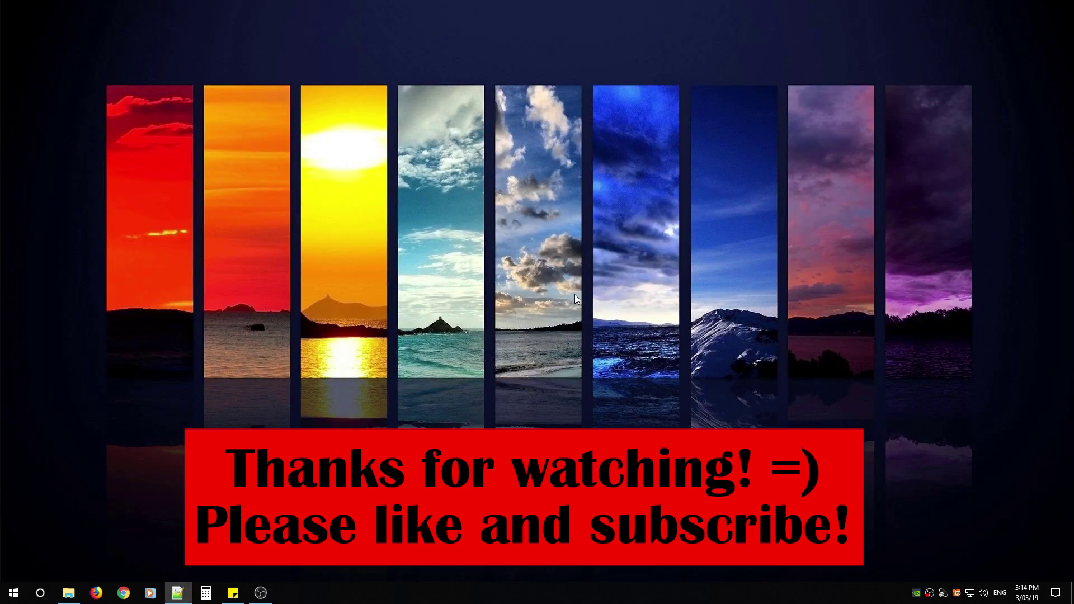